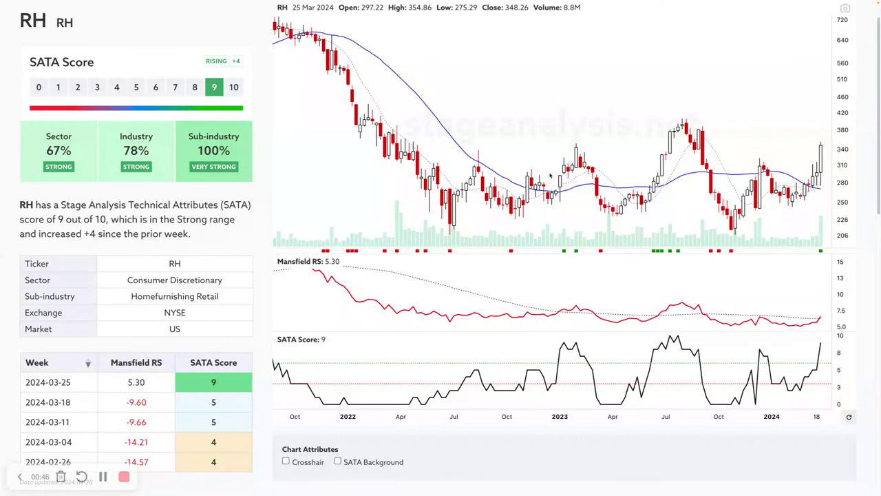
Step: Scroll up to the site header on the RH page and go to the NASDAQ 100 stock list
{"action": "scroll", "coordinate": [550, 177], "scroll_direction": "up", "scroll_amount": 1}
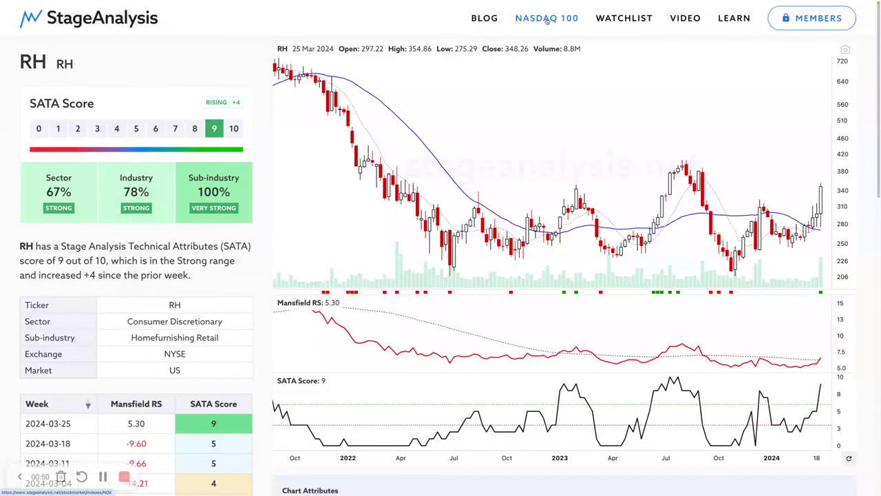
{"action": "left_click", "coordinate": [546, 20]}
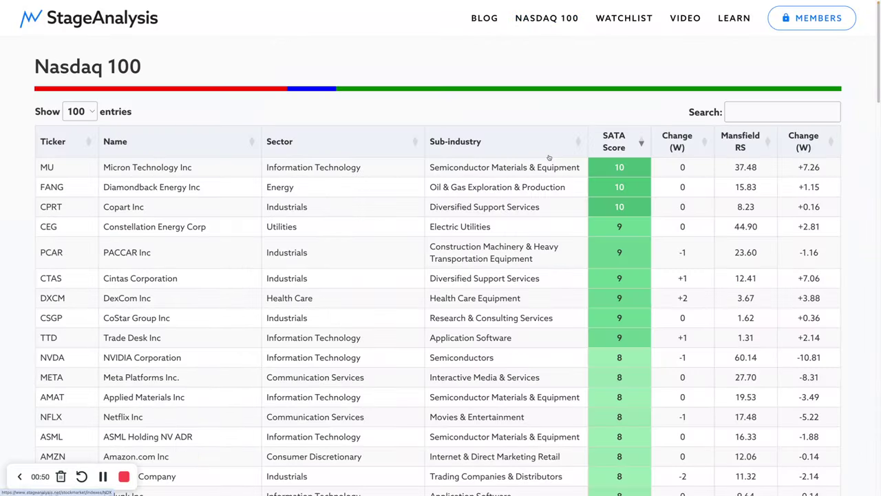
Step: Open Micron Technology's analysis page and inspect its Industry strength score
{"action": "left_click", "coordinate": [120, 169]}
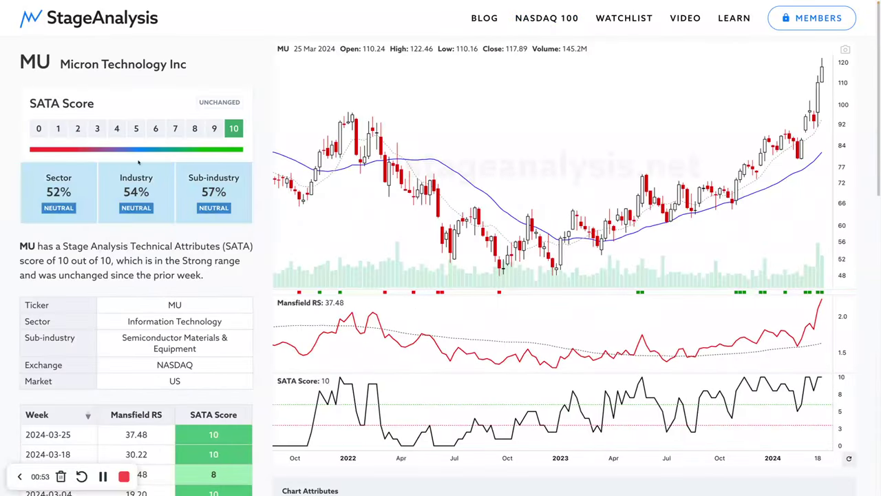
{"action": "left_click", "coordinate": [104, 170]}
{"action": "left_click", "coordinate": [267, 228]}
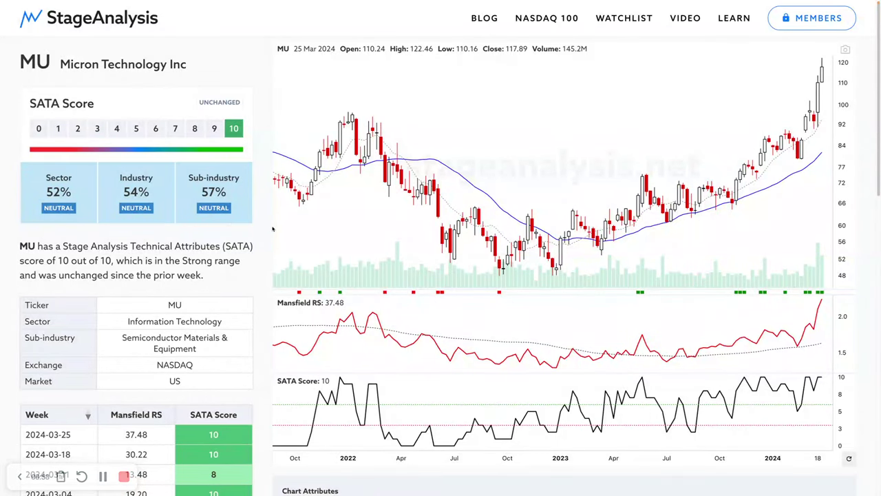
Step: View Micron's Information Technology and Semiconductor Materials & Equipment peer lists, then select the MU ticker
{"action": "left_click", "coordinate": [205, 322]}
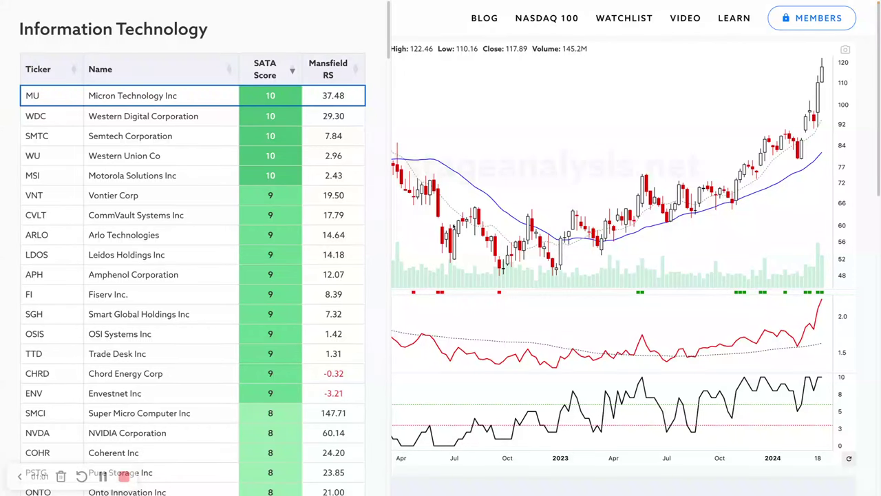
{"action": "key", "text": "Escape"}
{"action": "left_click", "coordinate": [177, 339]}
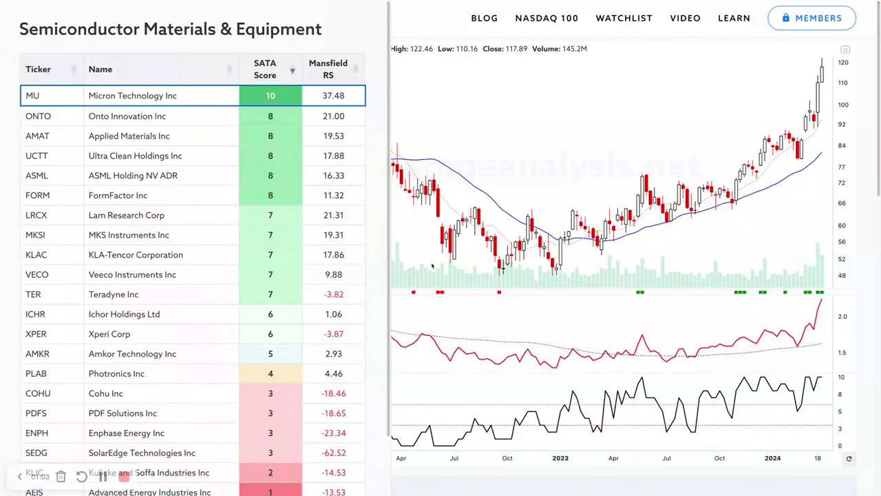
{"action": "key", "text": "Escape"}
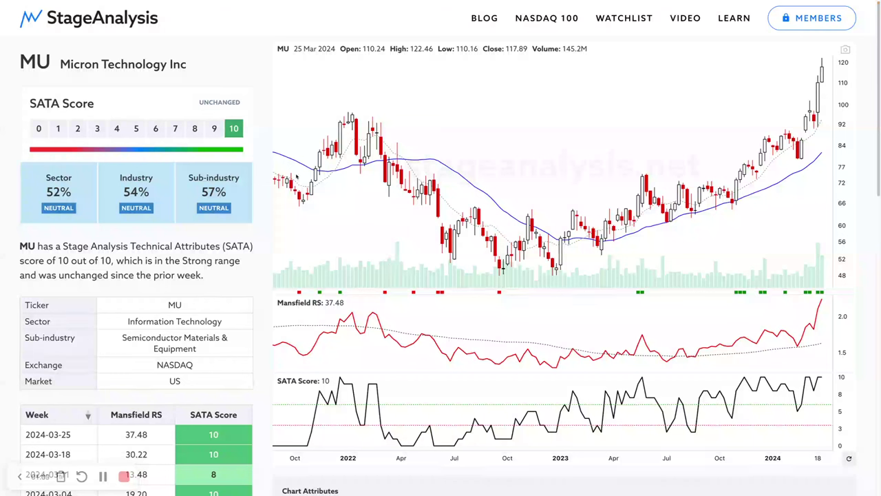
{"action": "double_click", "coordinate": [175, 304]}
Step: Load the RH analysis page by ticker and show its Homefurnishing Retail peer list
{"action": "type", "text": "RH"}
{"action": "key", "text": "Return"}
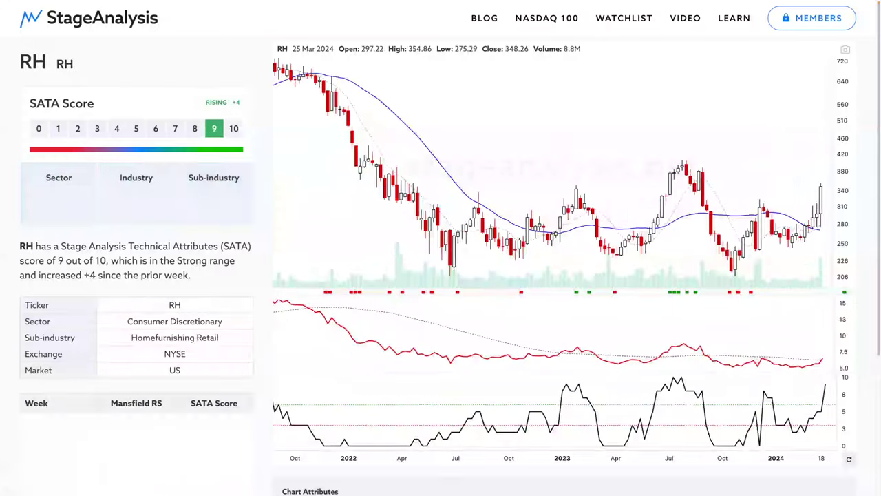
{"action": "scroll", "coordinate": [566, 237], "scroll_direction": "down", "scroll_amount": 1}
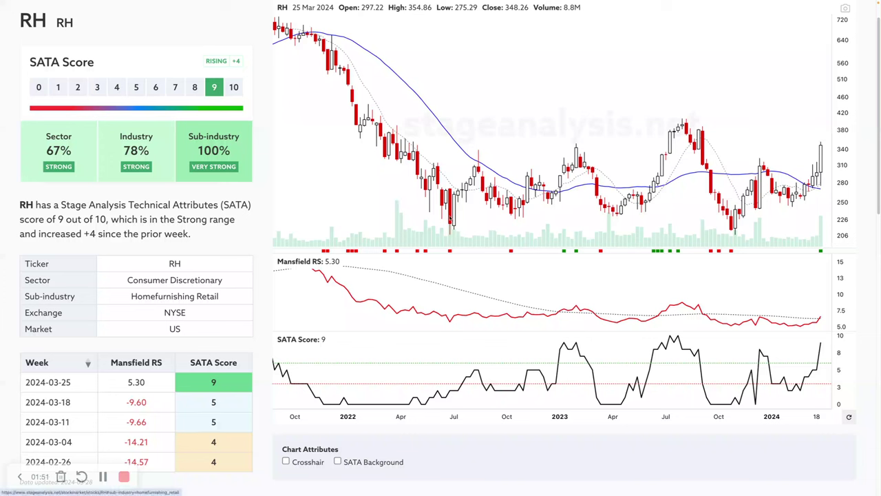
{"action": "left_click", "coordinate": [170, 298]}
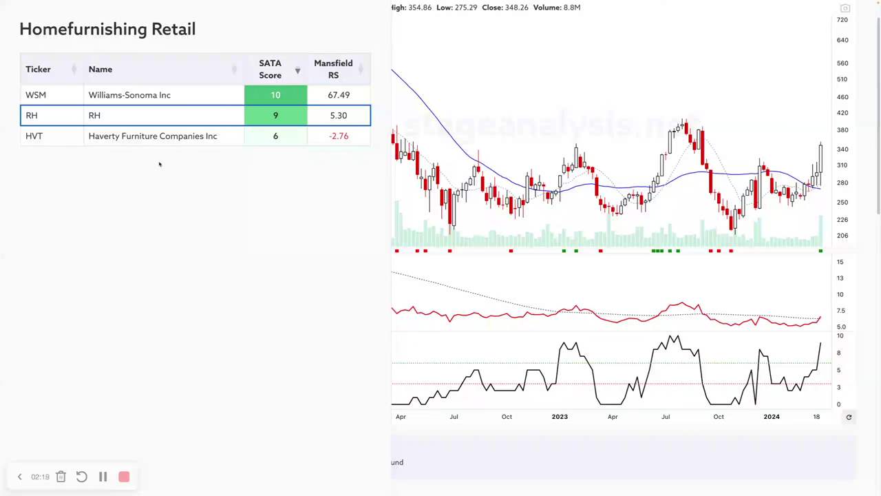
Step: Check Williams-Sonoma Inc's page, return to RH via the Homefurnishing Retail list, and close the list
{"action": "left_click", "coordinate": [119, 98]}
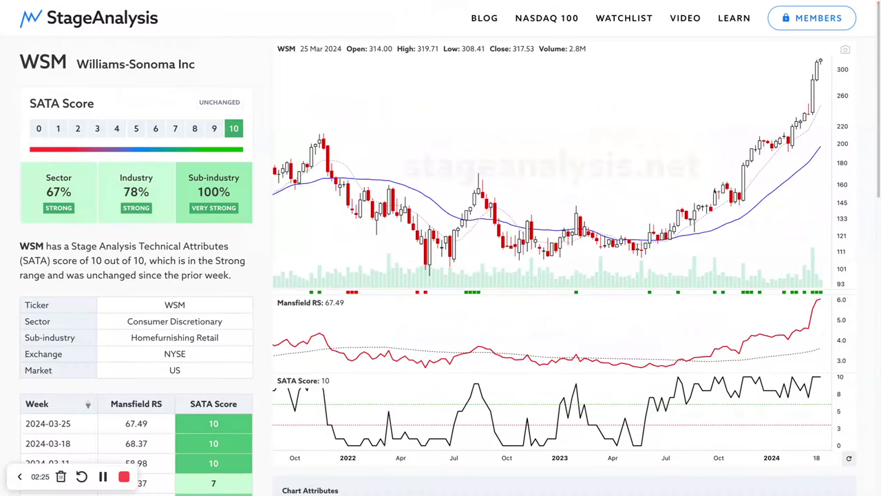
{"action": "mouse_move", "coordinate": [619, 236]}
{"action": "left_mouse_down"}
{"action": "mouse_move", "coordinate": [681, 235]}
{"action": "mouse_move", "coordinate": [824, 58]}
{"action": "left_mouse_up"}
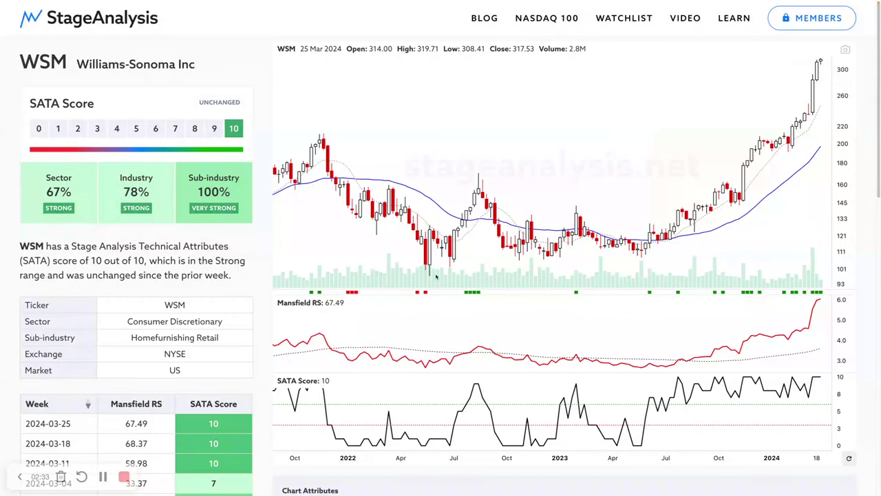
{"action": "left_click", "coordinate": [157, 339]}
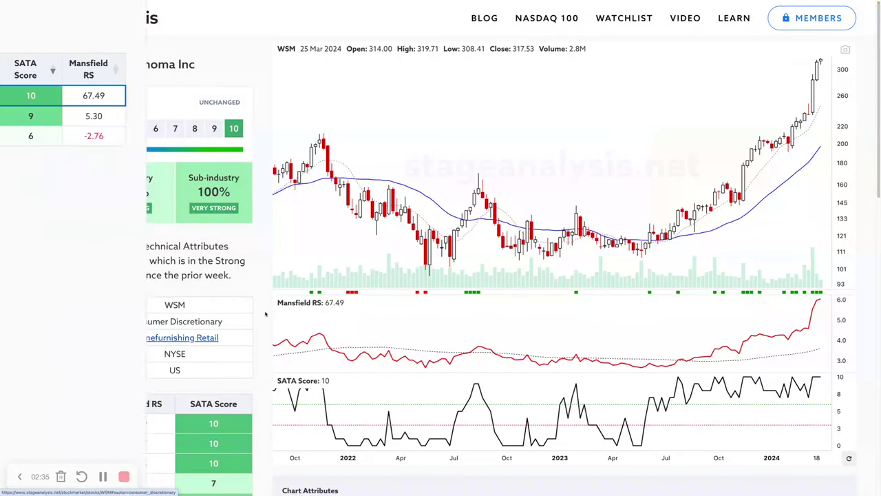
{"action": "left_click", "coordinate": [95, 116]}
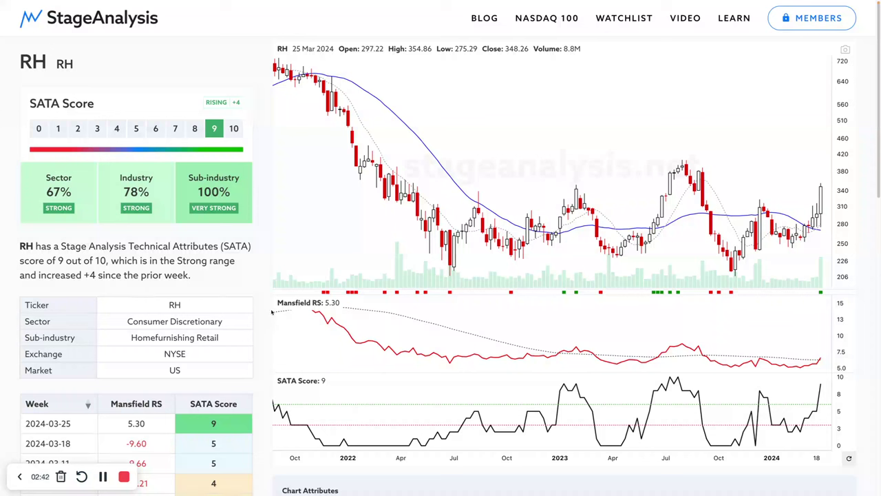
{"action": "left_click", "coordinate": [175, 337]}
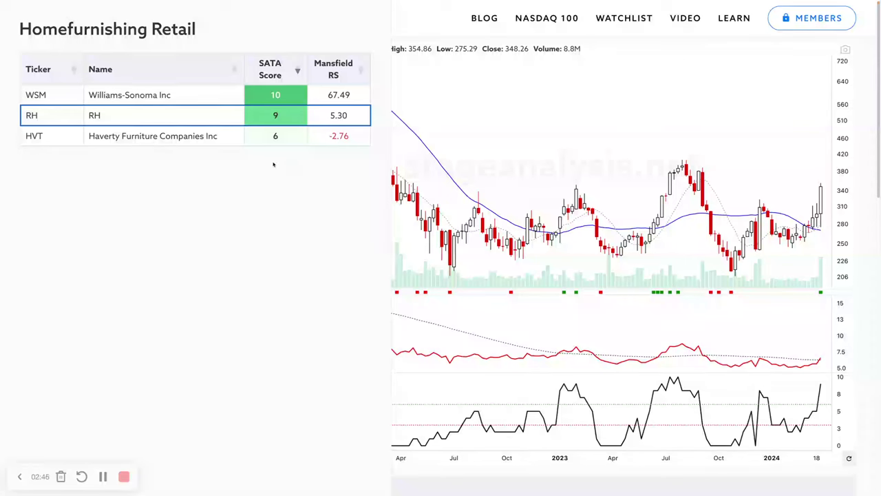
{"action": "left_click", "coordinate": [465, 186]}
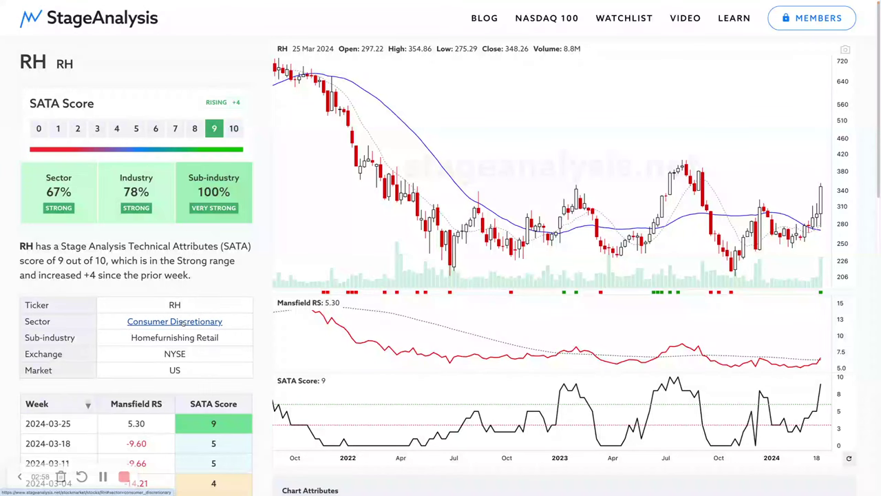
Step: Open RH's detail page from its row in the Consumer Discretionary sector list
{"action": "scroll", "coordinate": [183, 322], "scroll_direction": "down", "scroll_amount": 1}
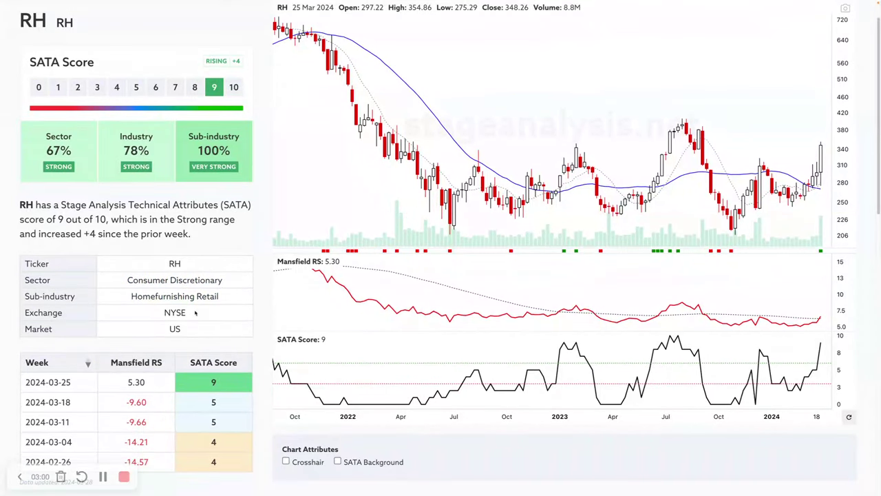
{"action": "left_click", "coordinate": [191, 281]}
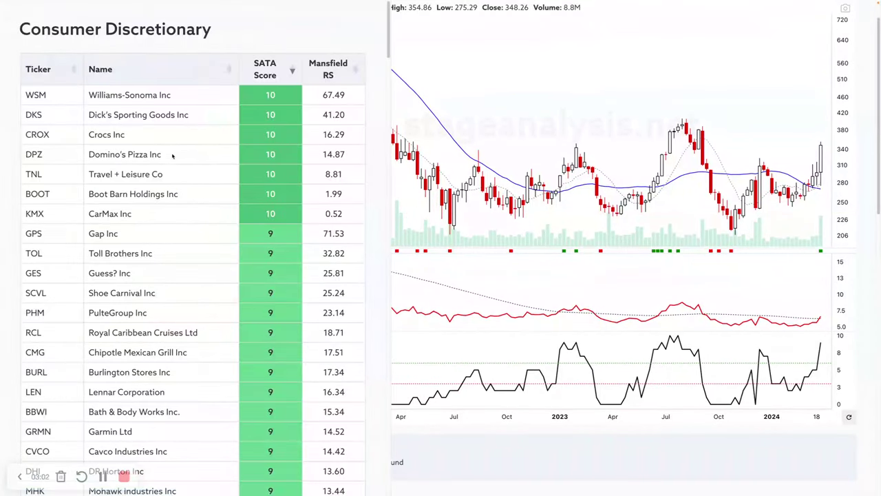
{"action": "scroll", "coordinate": [175, 160], "scroll_direction": "down", "scroll_amount": 6}
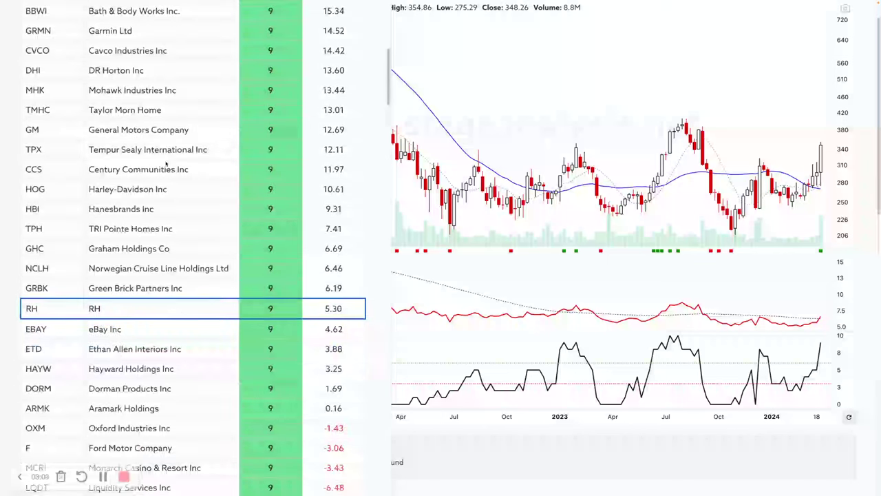
{"action": "left_click", "coordinate": [249, 299]}
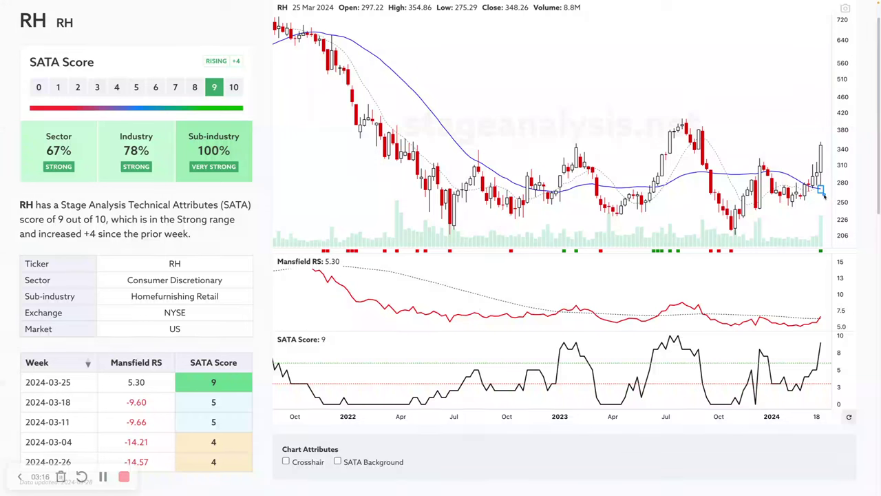
Step: Box RH's trading range from the 2022 low to recent highs and the breakout area
{"action": "left_click_drag", "start_coordinate": [755, 160], "coordinate": [817, 159]}
{"action": "left_click_drag", "start_coordinate": [448, 236], "coordinate": [800, 149]}
{"action": "left_click_drag", "start_coordinate": [515, 215], "coordinate": [513, 215]}
{"action": "left_click", "coordinate": [514, 216]}
{"action": "left_click_drag", "start_coordinate": [448, 233], "coordinate": [828, 151]}
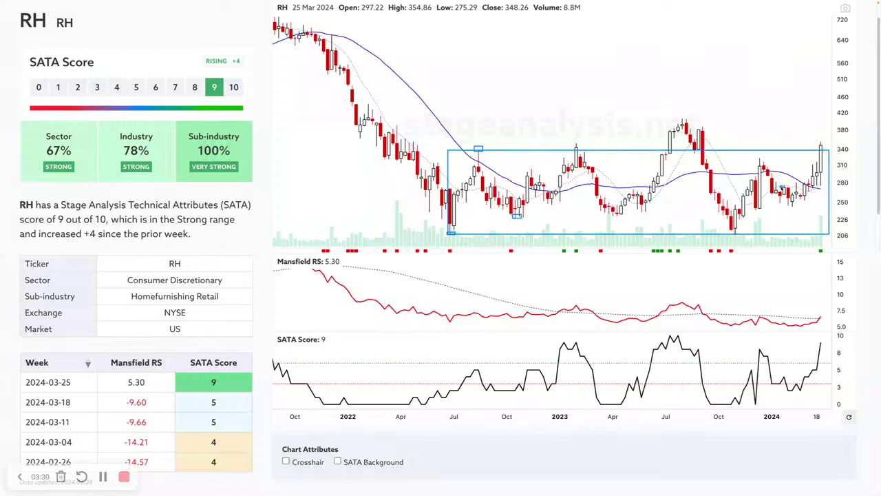
{"action": "left_click_drag", "start_coordinate": [757, 158], "coordinate": [822, 156]}
{"action": "left_click", "coordinate": [818, 190]}
Step: Highlight the Mansfield RS line end, latest volume bar, RISING +4 badge and final SATA spike
{"action": "left_click_drag", "start_coordinate": [816, 311], "coordinate": [826, 325]}
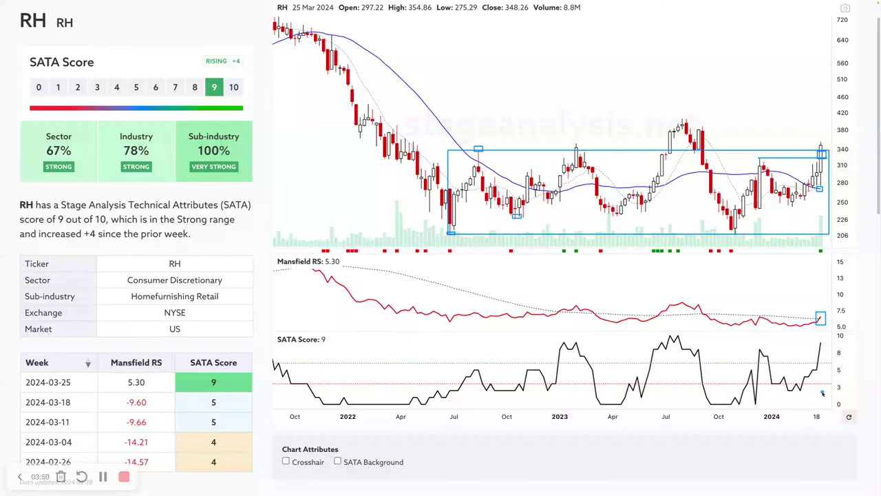
{"action": "left_click_drag", "start_coordinate": [818, 247], "coordinate": [823, 254]}
{"action": "left_click_drag", "start_coordinate": [197, 55], "coordinate": [243, 66]}
{"action": "left_click_drag", "start_coordinate": [812, 372], "coordinate": [824, 341]}
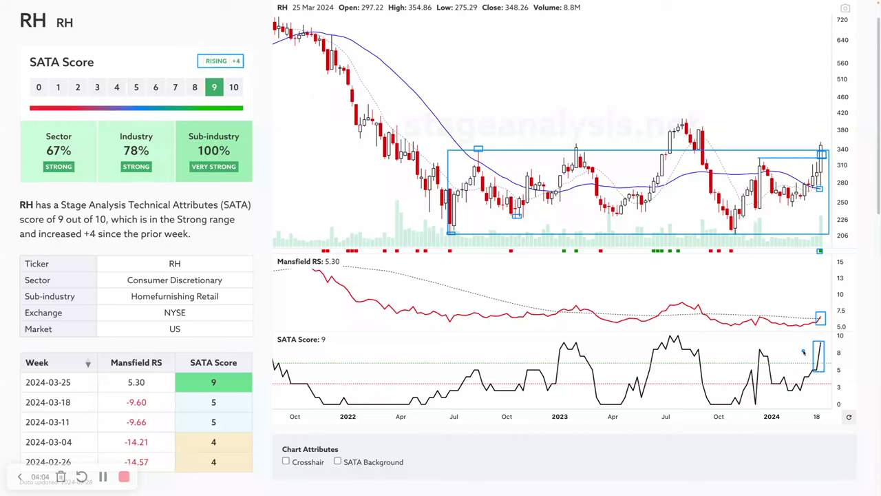
{"action": "left_click_drag", "start_coordinate": [831, 363], "coordinate": [274, 365]}
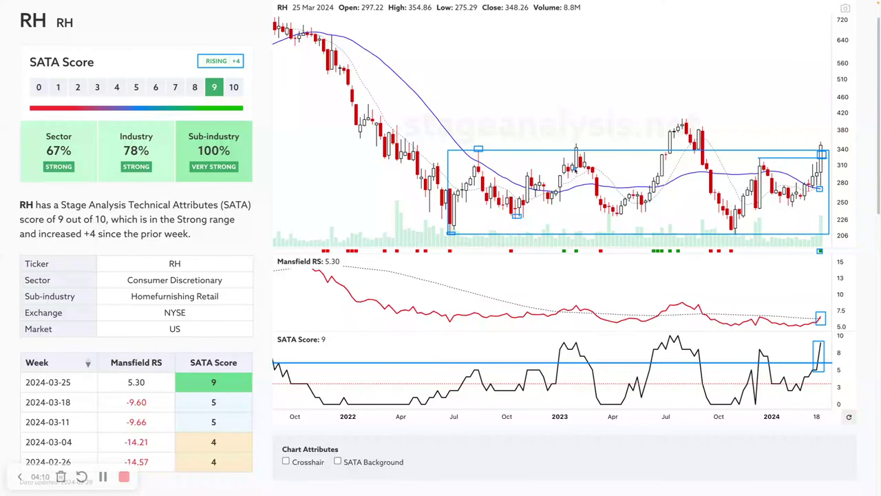
Step: Mark the early-2023 peak, late-2023 low, and SATA rise from 2024-03-04 to 2024-03-25
{"action": "left_click_drag", "start_coordinate": [524, 168], "coordinate": [628, 167]}
{"action": "left_click_drag", "start_coordinate": [571, 161], "coordinate": [587, 166]}
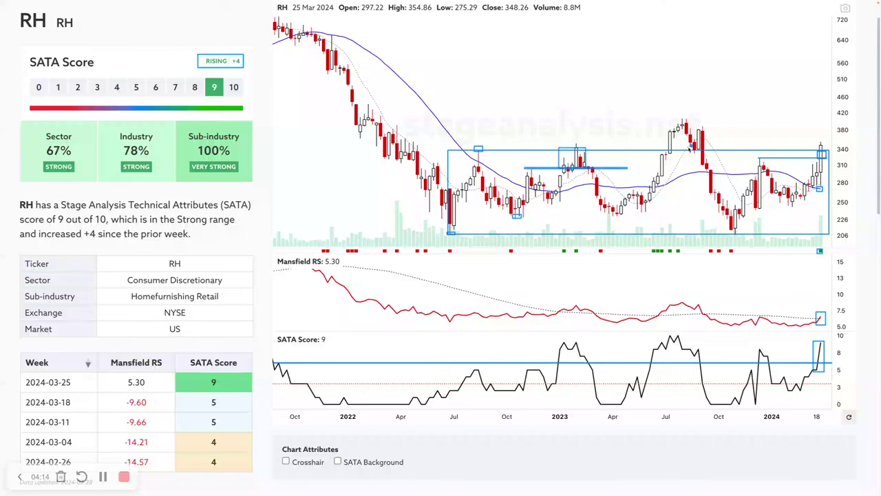
{"action": "left_click_drag", "start_coordinate": [654, 168], "coordinate": [716, 120]}
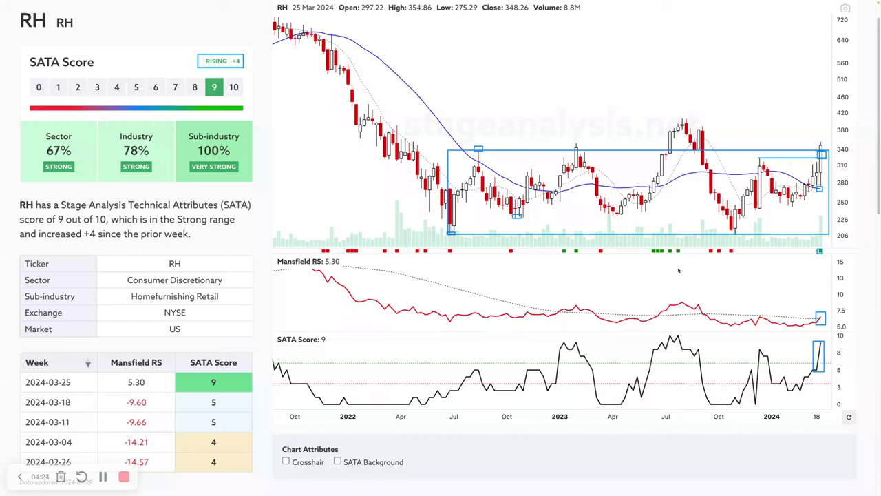
{"action": "left_click_drag", "start_coordinate": [731, 234], "coordinate": [738, 237]}
{"action": "mouse_move", "coordinate": [201, 448]}
{"action": "left_mouse_down"}
{"action": "mouse_move", "coordinate": [203, 381]}
{"action": "mouse_move", "coordinate": [209, 386]}
{"action": "left_mouse_up"}
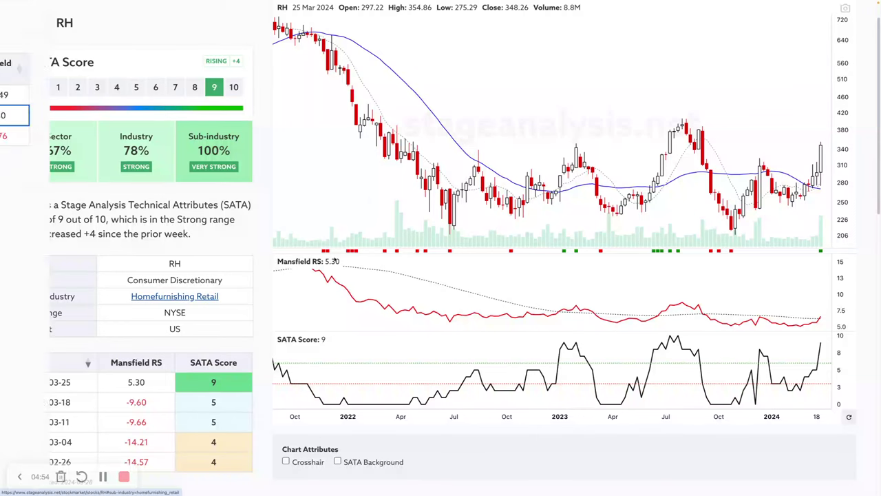
{"action": "left_click", "coordinate": [184, 281]}
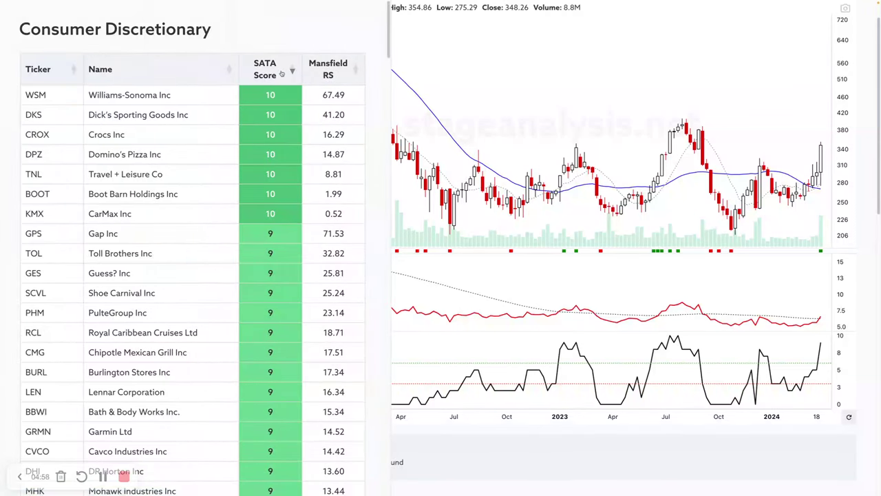
{"action": "left_click", "coordinate": [333, 72]}
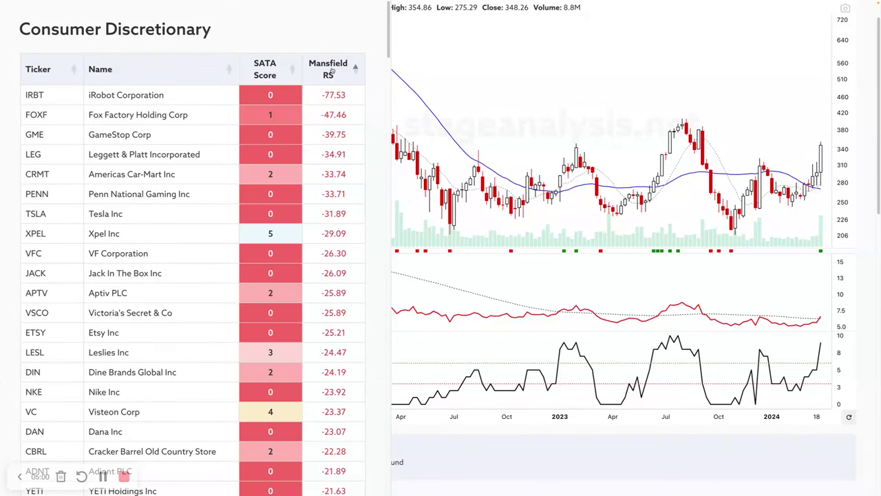
{"action": "left_click", "coordinate": [332, 72]}
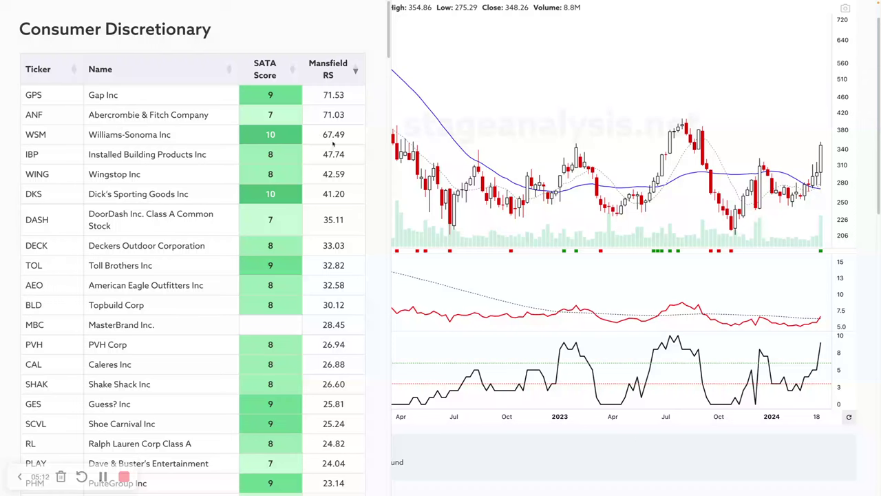
{"action": "left_click", "coordinate": [137, 139]}
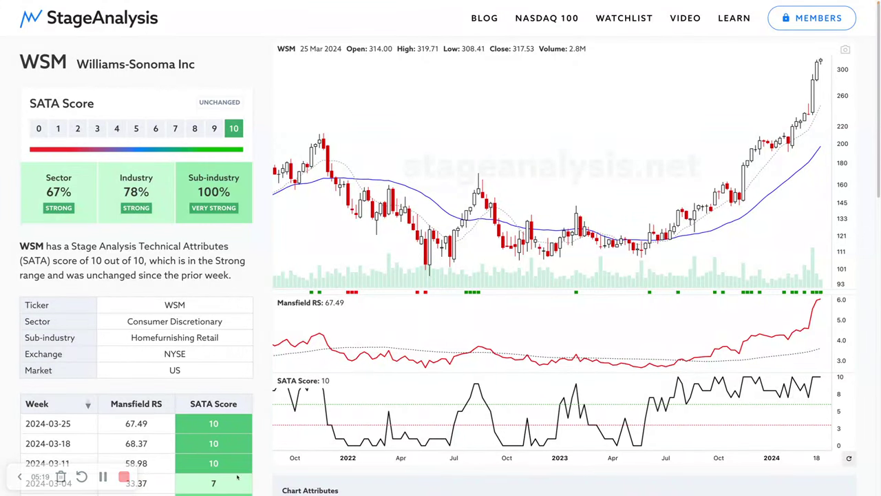
{"action": "left_click", "coordinate": [185, 338]}
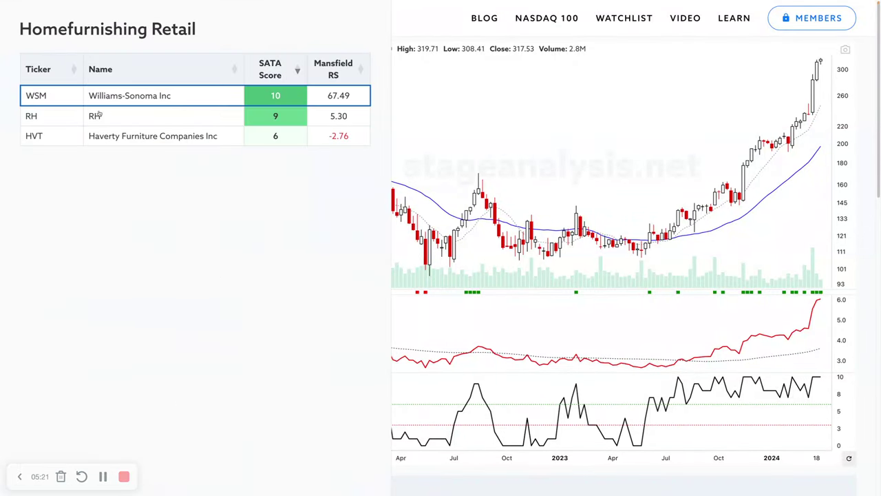
{"action": "left_click", "coordinate": [94, 115]}
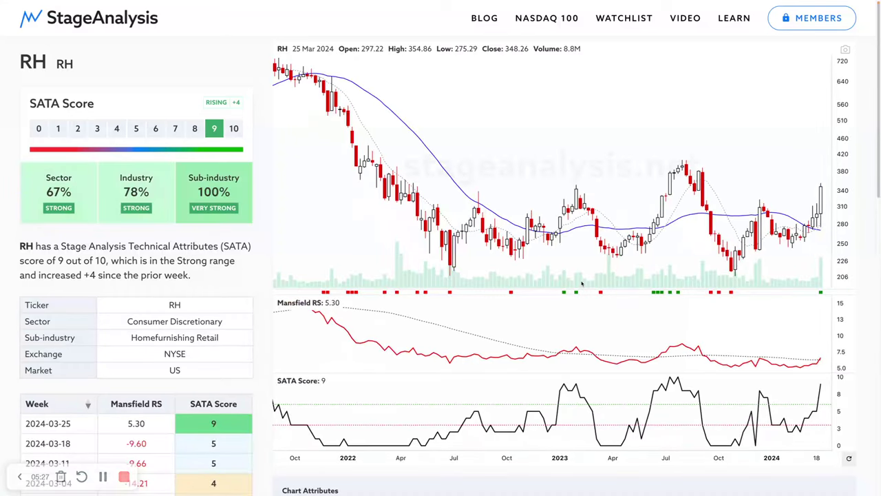
{"action": "scroll", "coordinate": [448, 252], "scroll_direction": "down", "scroll_amount": 1}
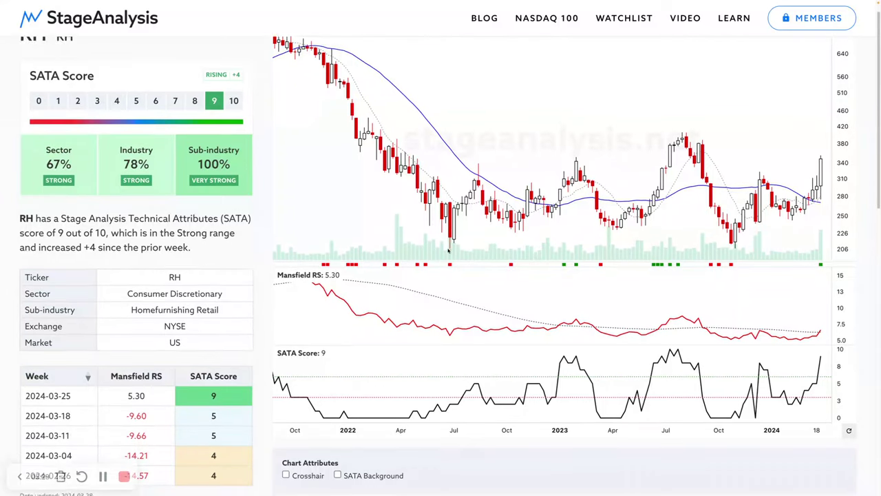